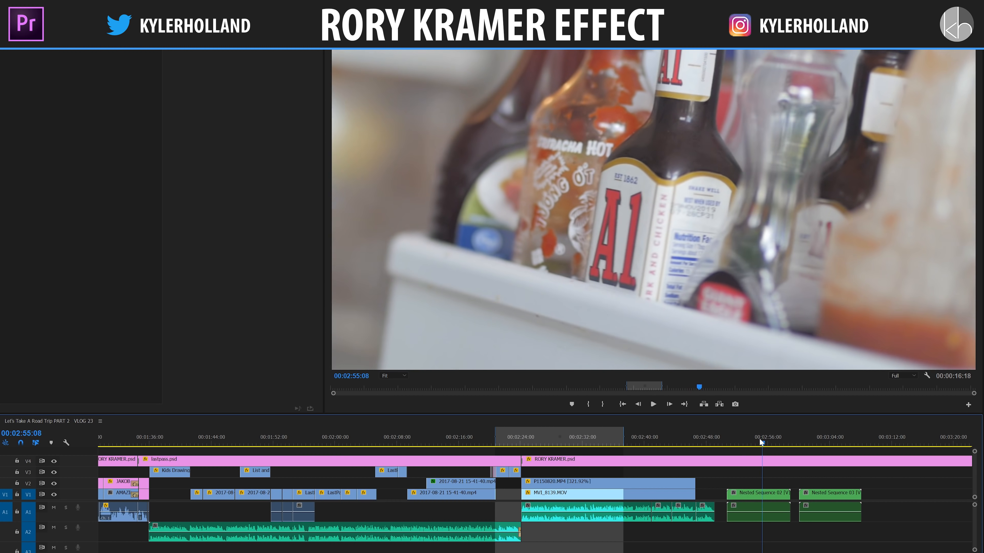
# Split Nested Sequence 02 at 00:02:55:08 and remove the part of the clip after 00:02:58:10
pyautogui.hotkey('ctrl', 'k')
pyautogui.click(760, 439)
pyautogui.moveTo(761, 440); pyautogui.dragTo(785, 438)
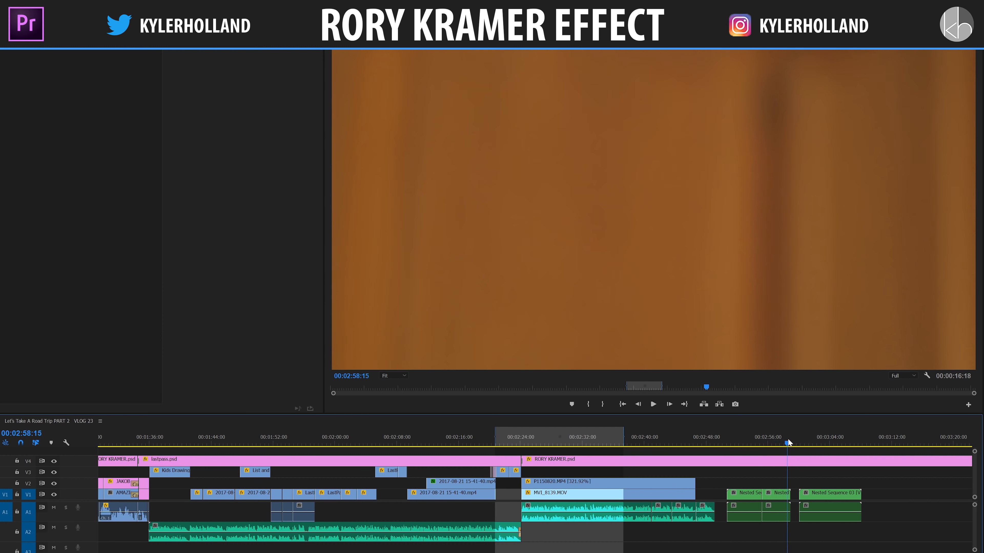
pyautogui.click(788, 495)
pyautogui.press('Delete')
pyautogui.press('=')
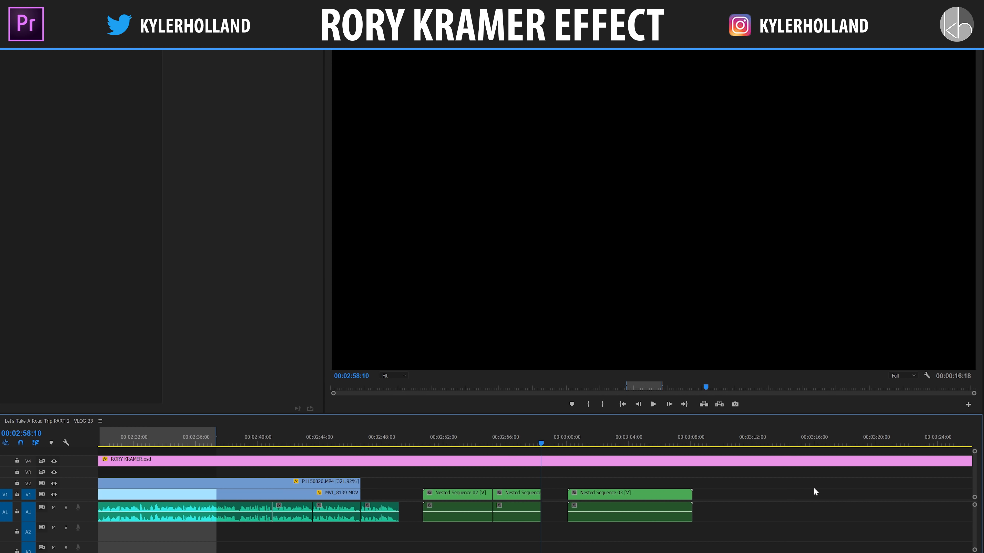
# Trim the start of Nested Sequence 03 to 00:03:00:12, move it against the preceding clip and play the join
pyautogui.moveTo(565, 439)
pyautogui.mouseDown()
pyautogui.moveTo(592, 436)
pyautogui.moveTo(573, 438)
pyautogui.mouseUp()
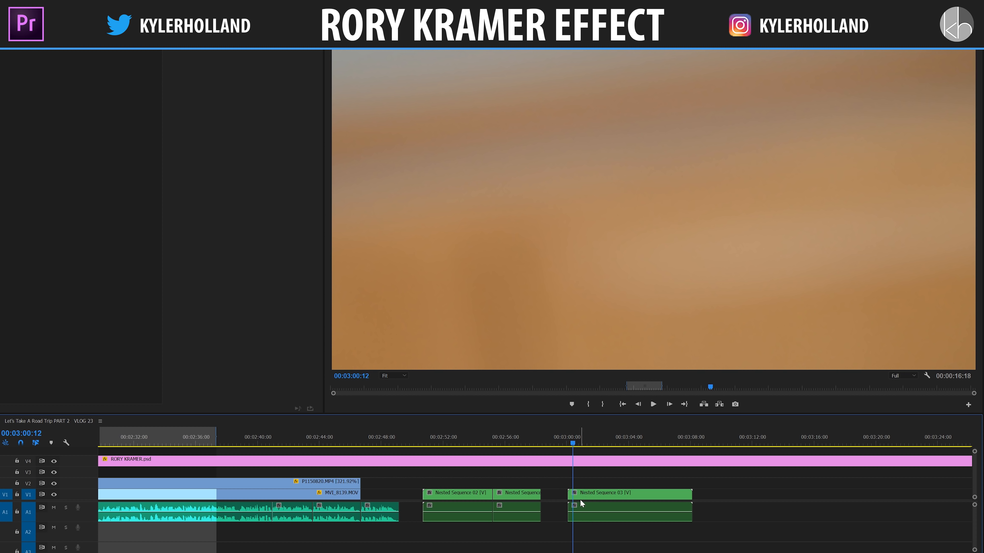
pyautogui.moveTo(602, 495); pyautogui.dragTo(571, 500)
pyautogui.click(536, 443)
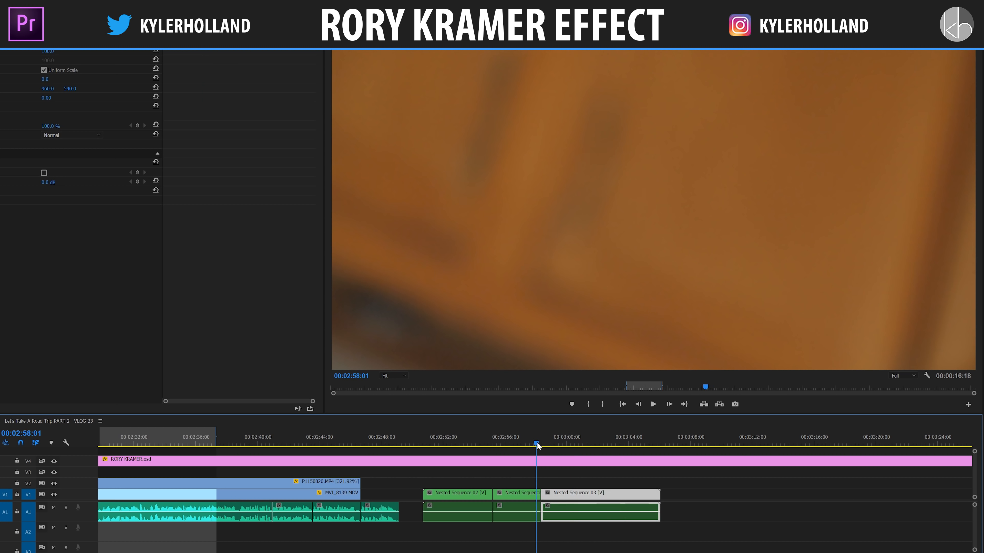
pyautogui.press('space')
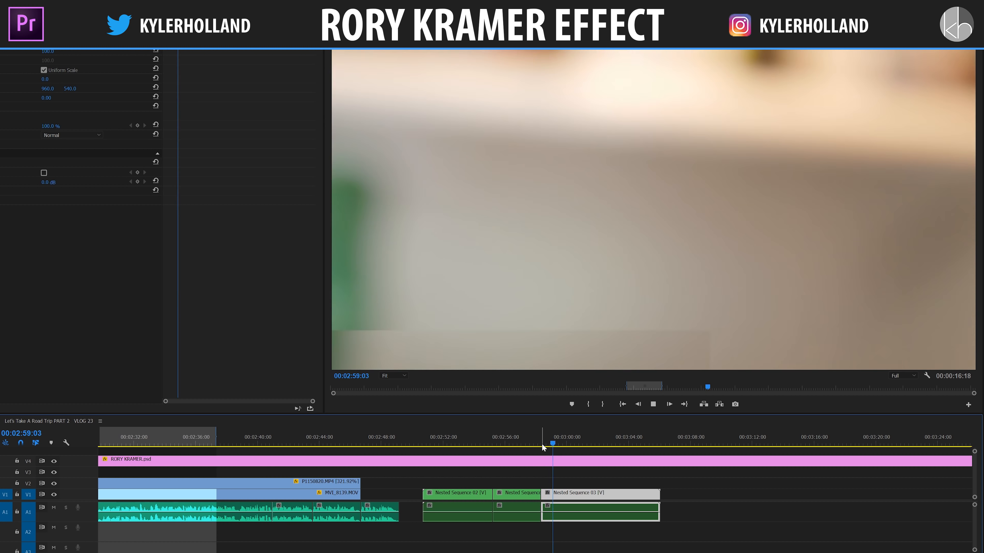
# Replay the join and split Nested Sequence 03 where its opening blur ends, about one second after its start
pyautogui.moveTo(541, 444); pyautogui.dragTo(526, 440)
pyautogui.press('space')
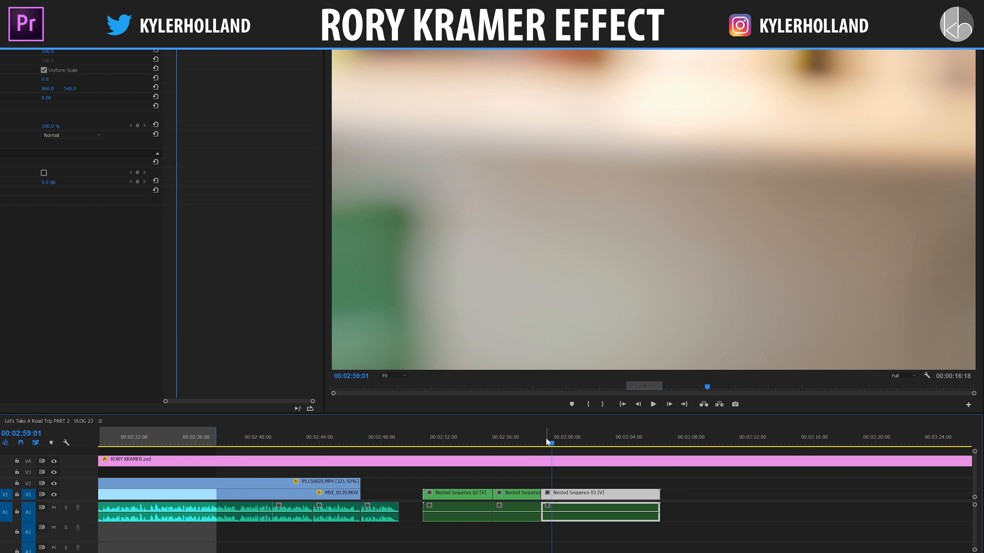
pyautogui.click(535, 439)
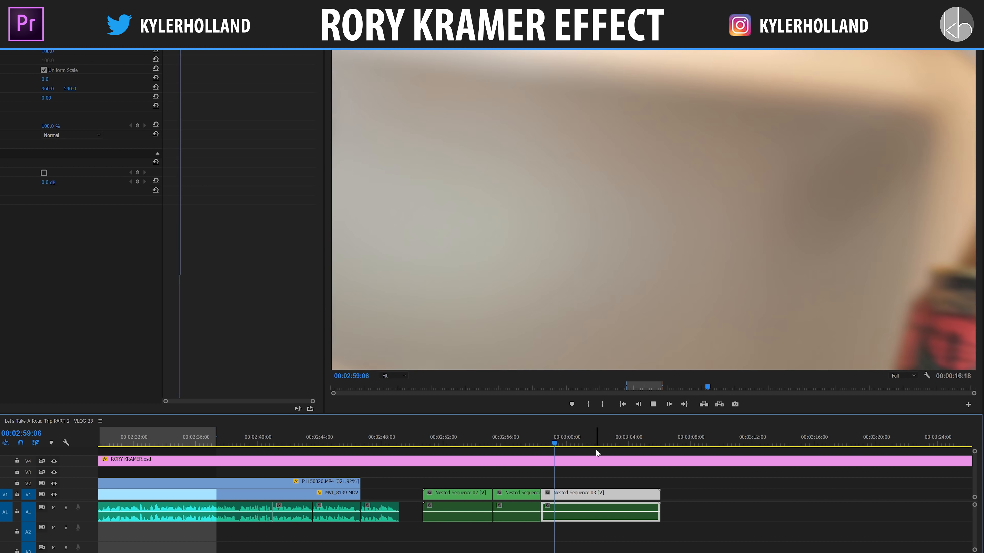
pyautogui.press('space')
pyautogui.moveTo(558, 442); pyautogui.dragTo(558, 438)
pyautogui.hotkey('ctrl', 'k')
pyautogui.click(543, 468)
# Play through the transition and nest the two short blurred clips on either side of the join into one sequence
pyautogui.click(481, 444)
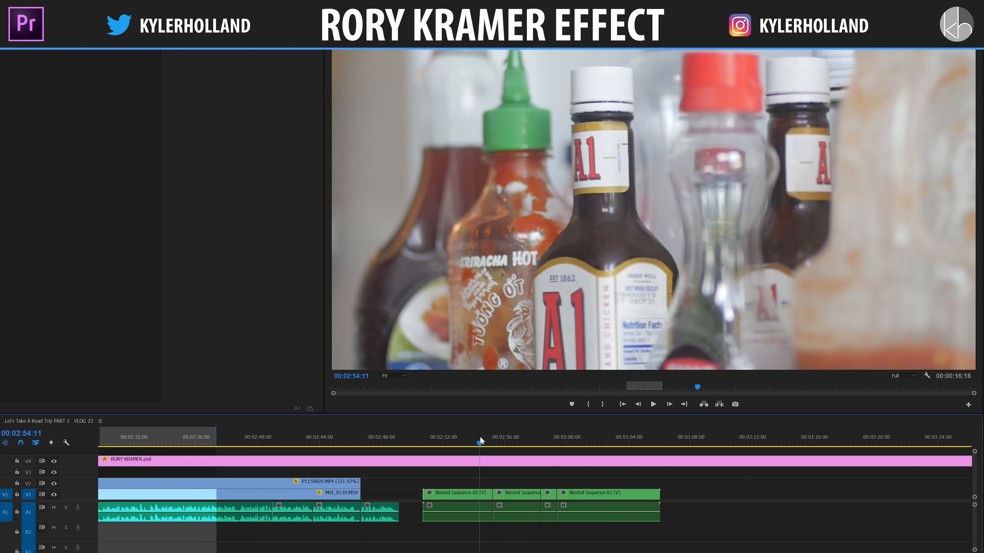
pyautogui.click(508, 489)
pyautogui.press('space')
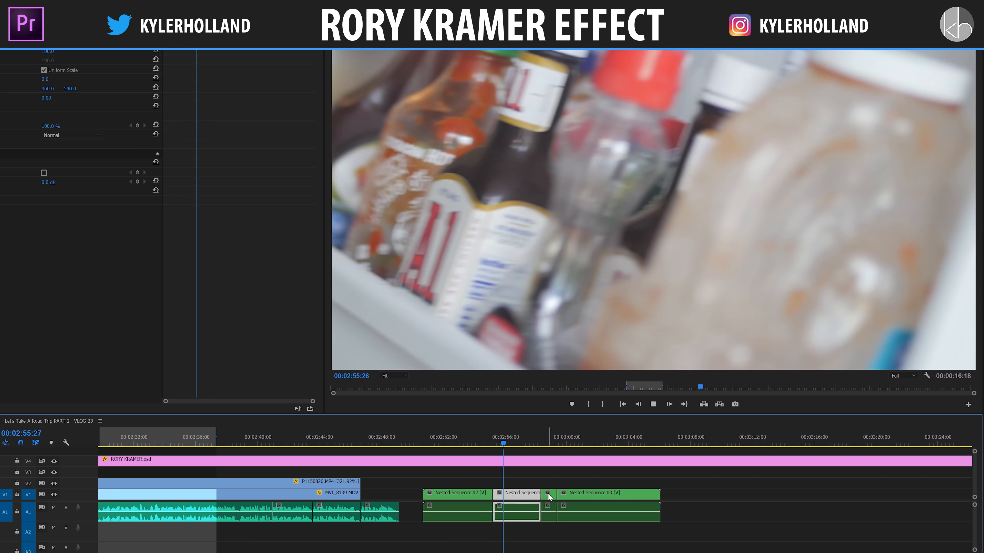
pyautogui.click(548, 493)
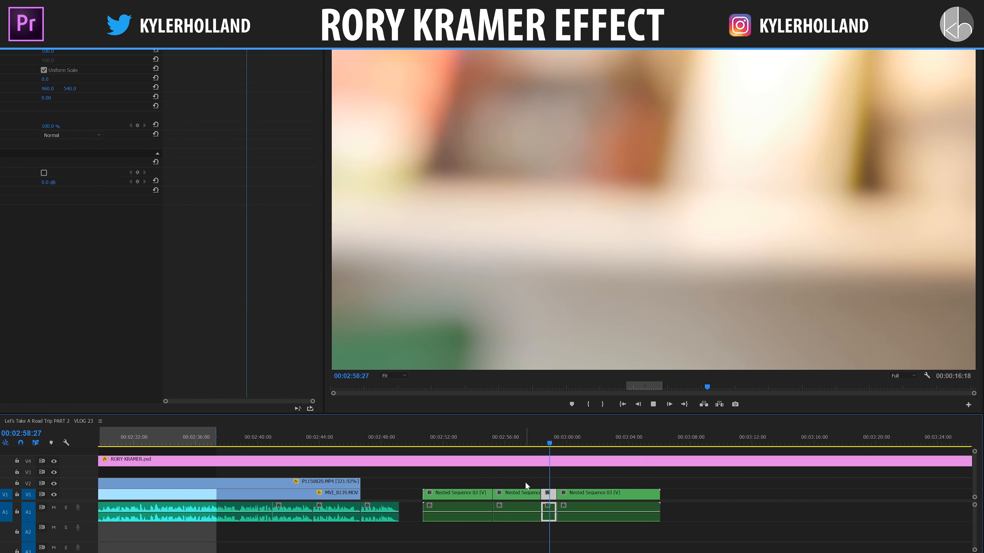
pyautogui.press('space')
pyautogui.moveTo(526, 481); pyautogui.dragTo(552, 518)
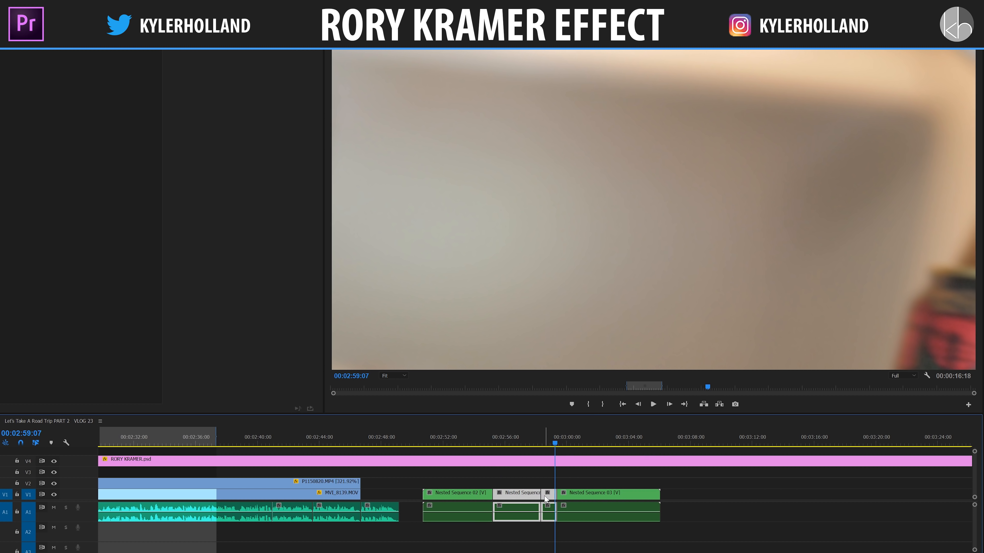
pyautogui.rightClick(545, 496)
pyautogui.click(581, 284)
pyautogui.press('Return')
# Speed up the newly nested transition clip through its Speed/Duration settings
pyautogui.rightClick(512, 492)
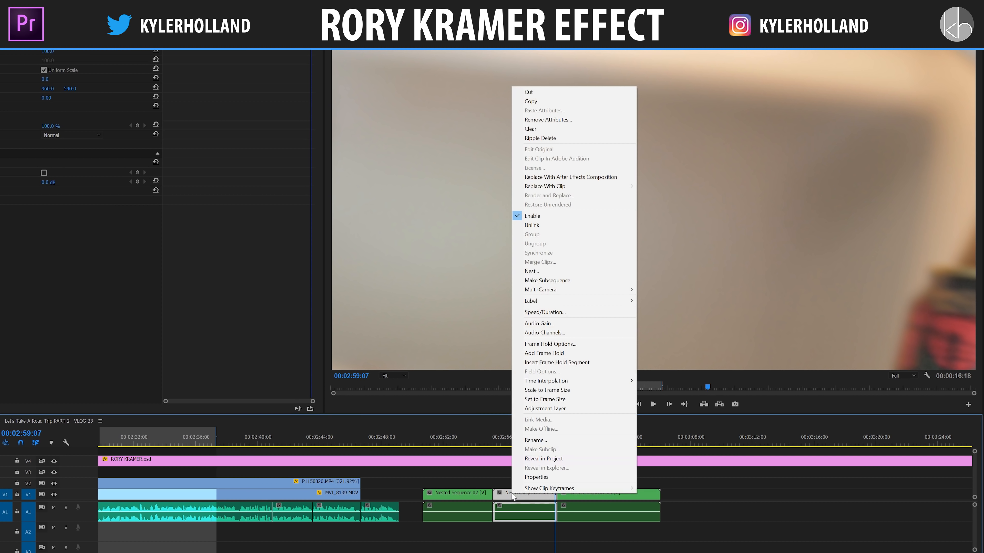
pyautogui.click(564, 312)
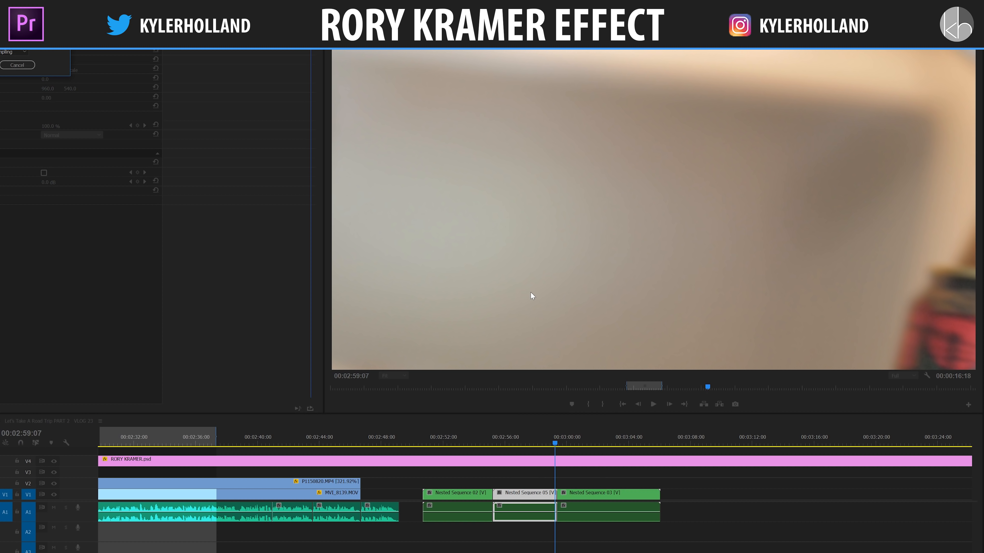
pyautogui.press('Return')
# Try moving Nested Sequence 03 against the sped-up clip, undo the last two edits and play the transition
pyautogui.moveTo(585, 498); pyautogui.dragTo(507, 500)
pyautogui.hotkey('ctrl', 'z')
pyautogui.hotkey('ctrl', 'z')
pyautogui.click(478, 443)
pyautogui.press('space')
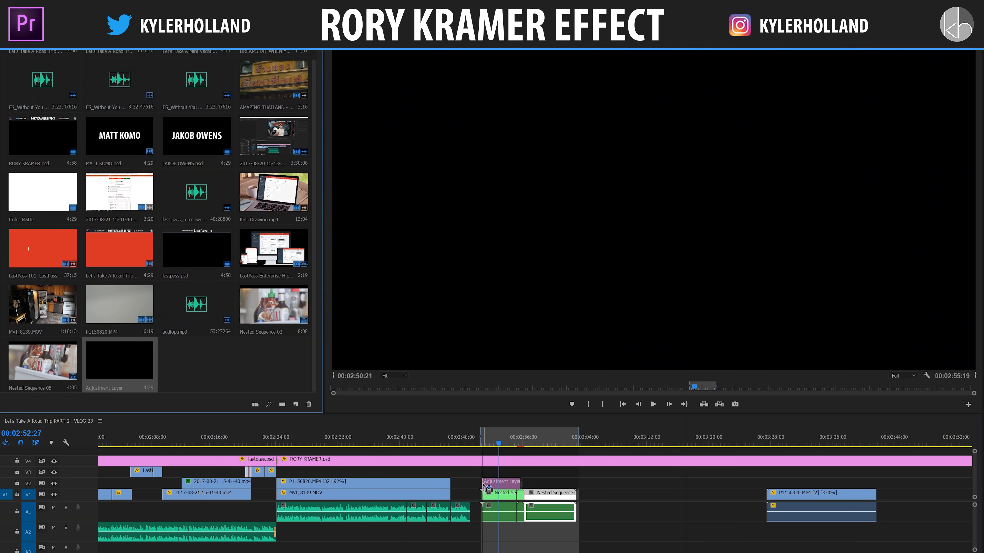
# Extend the adjustment layer on V2 so that it spans all the nested clips below it
pyautogui.moveTo(486, 488); pyautogui.dragTo(576, 479)
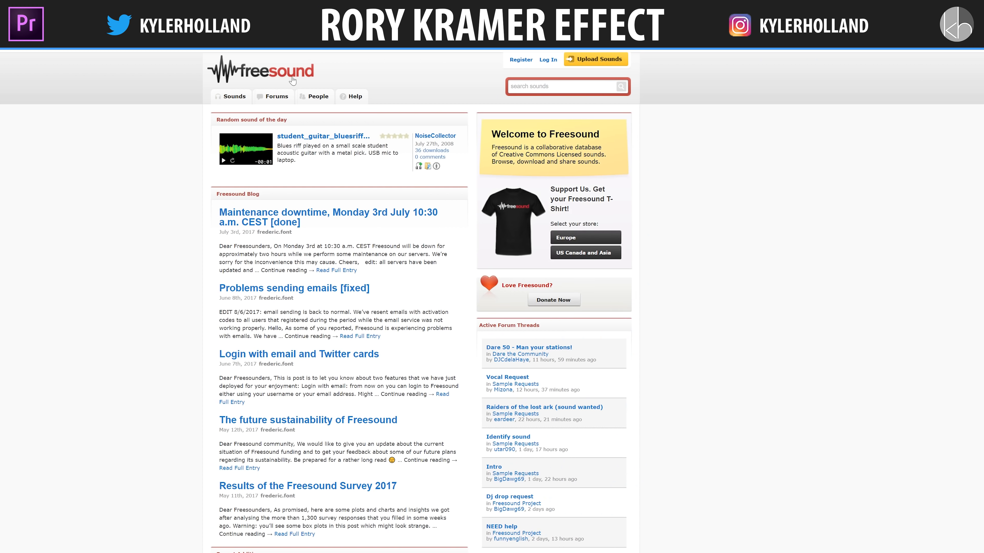
# Switch to the Freesound website, search for "woosh", preview woosh_02.wav and open its page
pyautogui.click(561, 87)
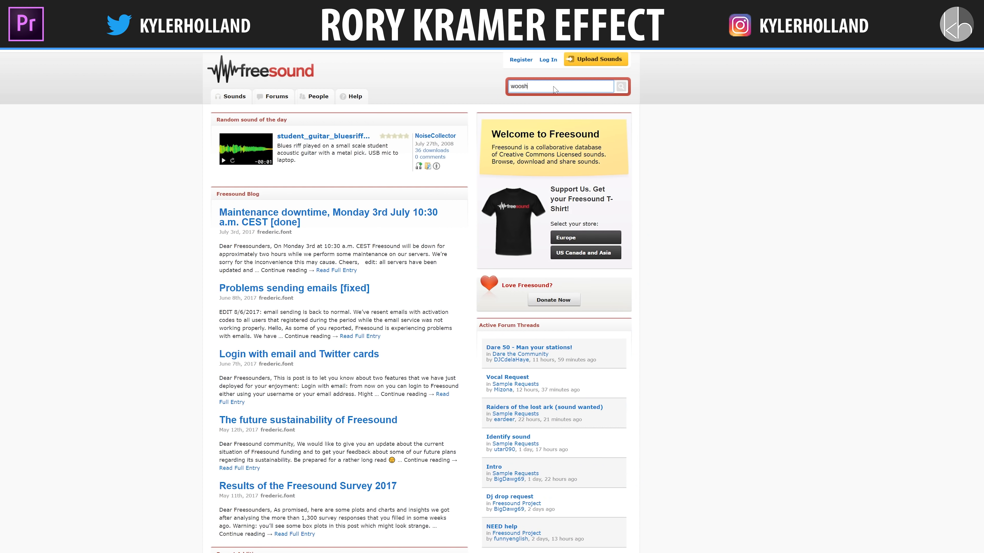
pyautogui.press('Return')
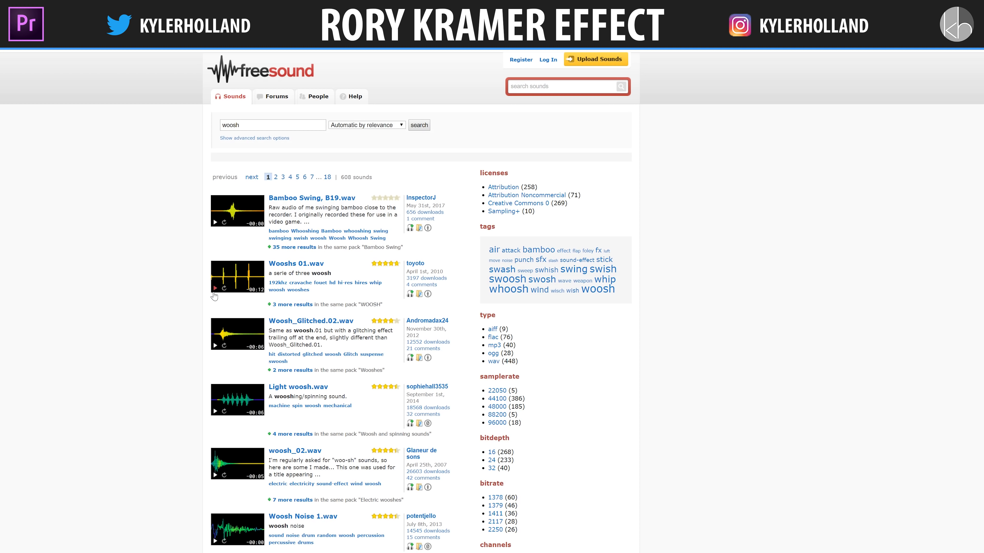
pyautogui.click(215, 475)
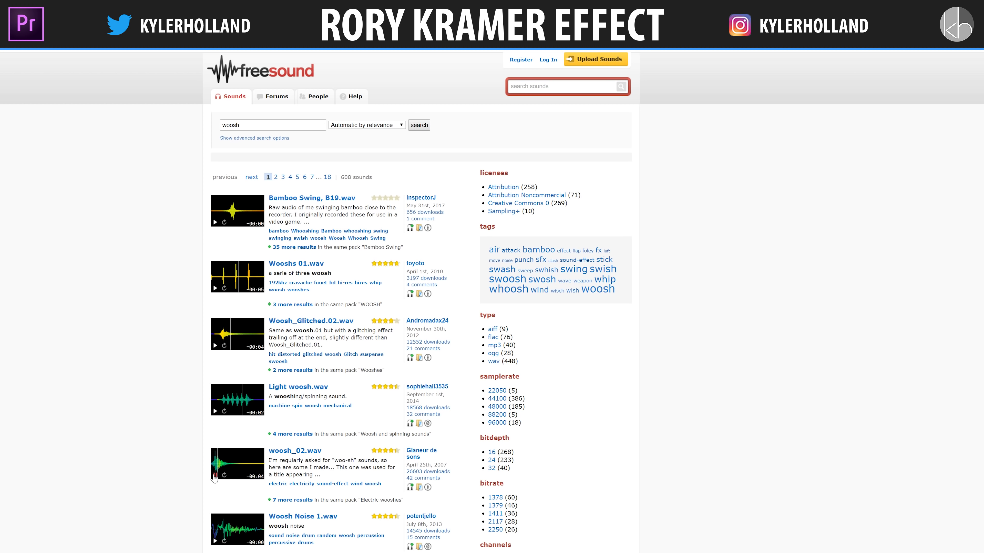
pyautogui.click(287, 451)
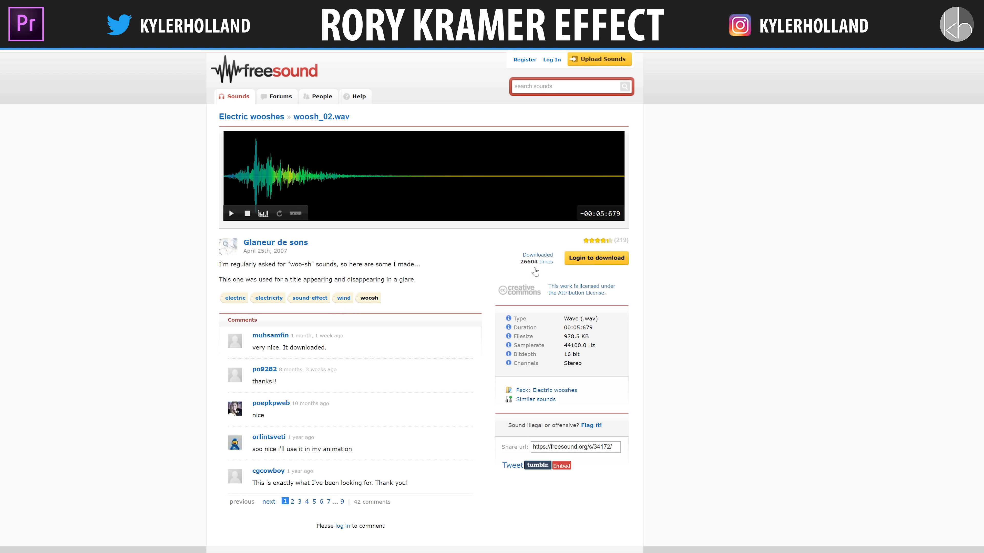
# Log in to Freesound with the account username and password for the download, and save the login in LastPass
pyautogui.click(596, 258)
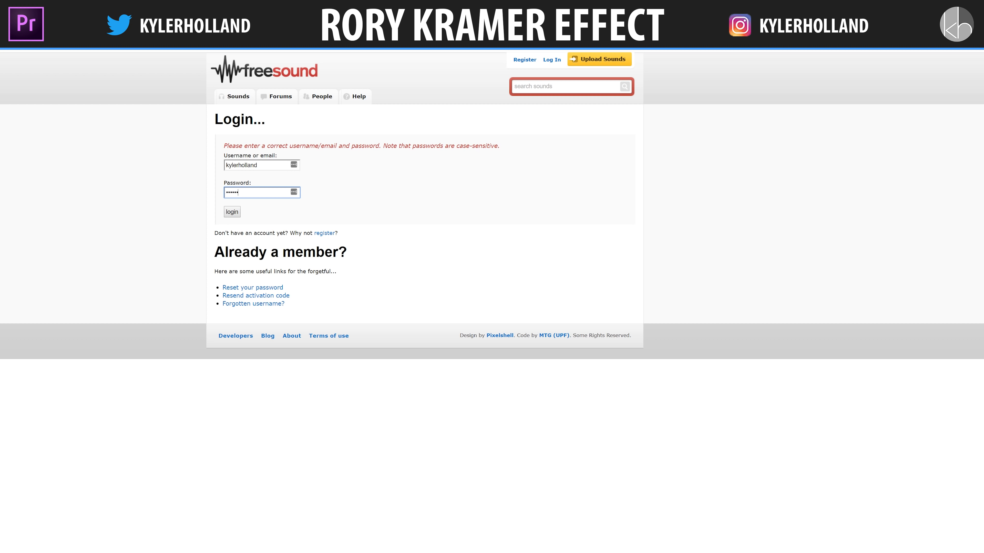
pyautogui.press('Return')
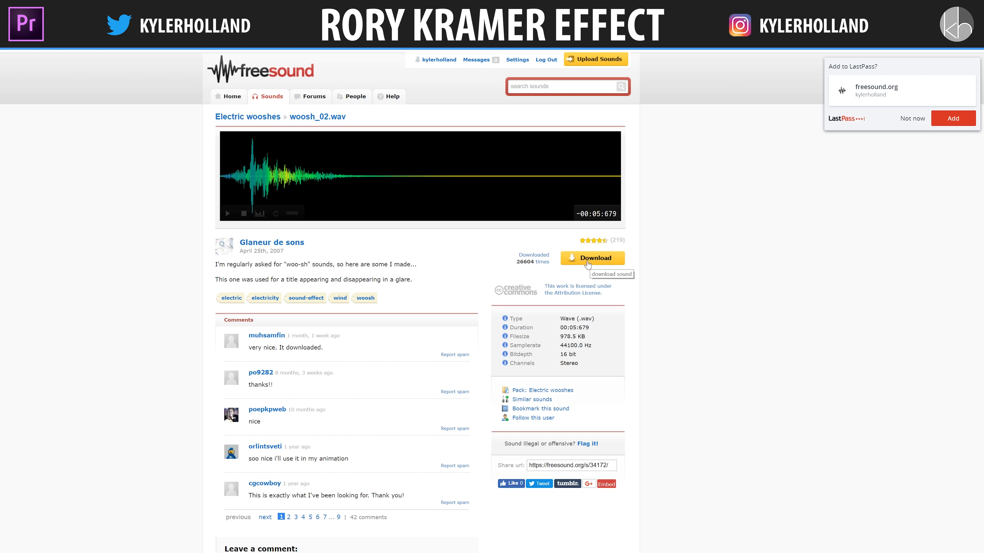
pyautogui.click(953, 120)
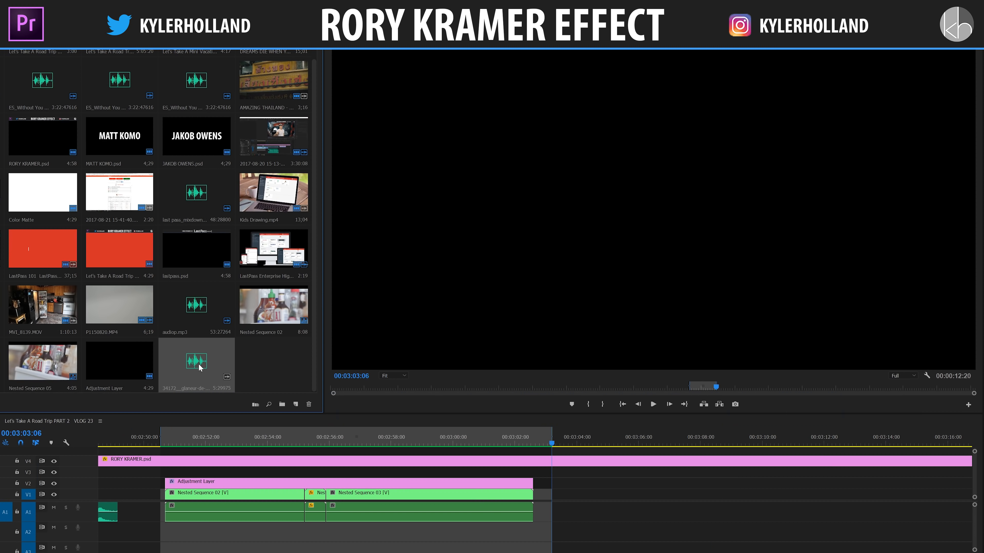
# Switch back to Premiere Pro, place the downloaded whoosh sound on A2 under the transition and play it
pyautogui.moveTo(198, 362); pyautogui.dragTo(370, 535)
pyautogui.moveTo(318, 441); pyautogui.dragTo(314, 442)
pyautogui.press('=')
pyautogui.press('=')
pyautogui.moveTo(574, 529); pyautogui.dragTo(568, 528)
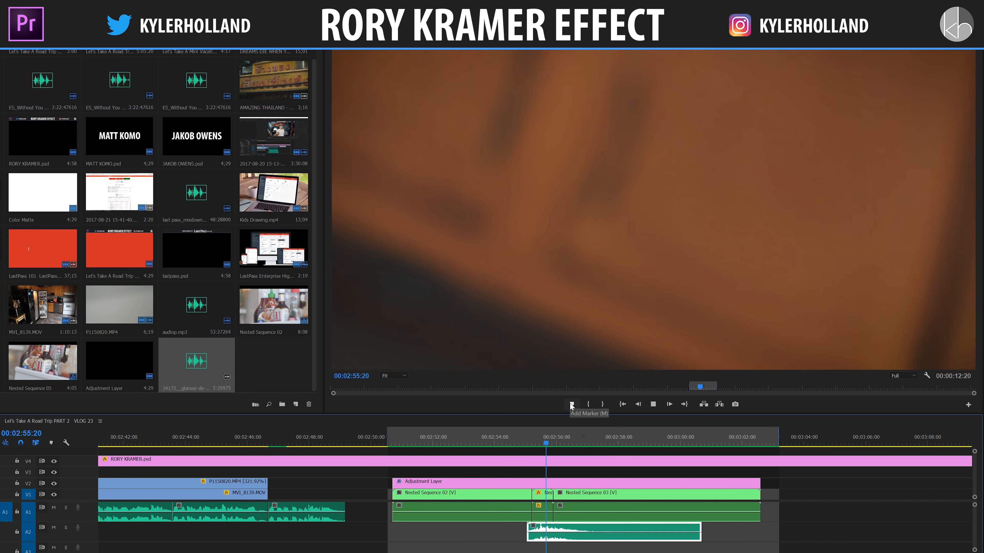
pyautogui.press('space')
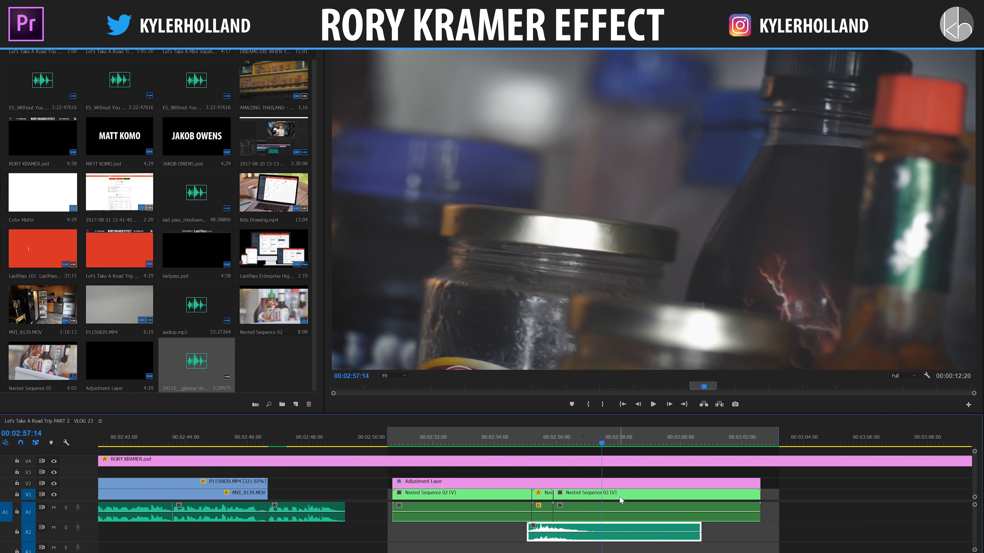
# Shift the whoosh clip on A2 slightly later to match the transition and play the result
pyautogui.press('-')
pyautogui.press('=')
pyautogui.press('=')
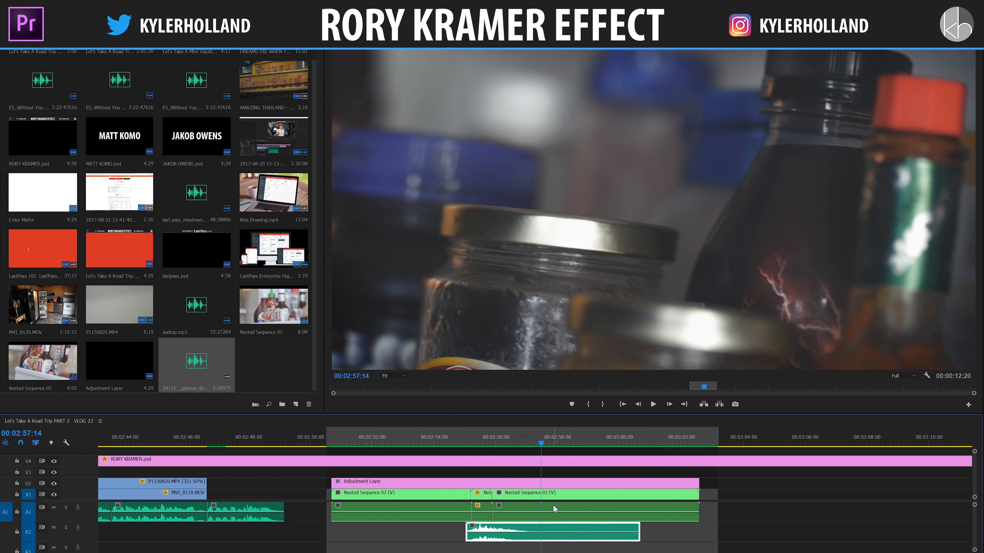
pyautogui.click(400, 441)
pyautogui.moveTo(426, 533); pyautogui.dragTo(436, 533)
pyautogui.click(368, 440)
pyautogui.press('space')
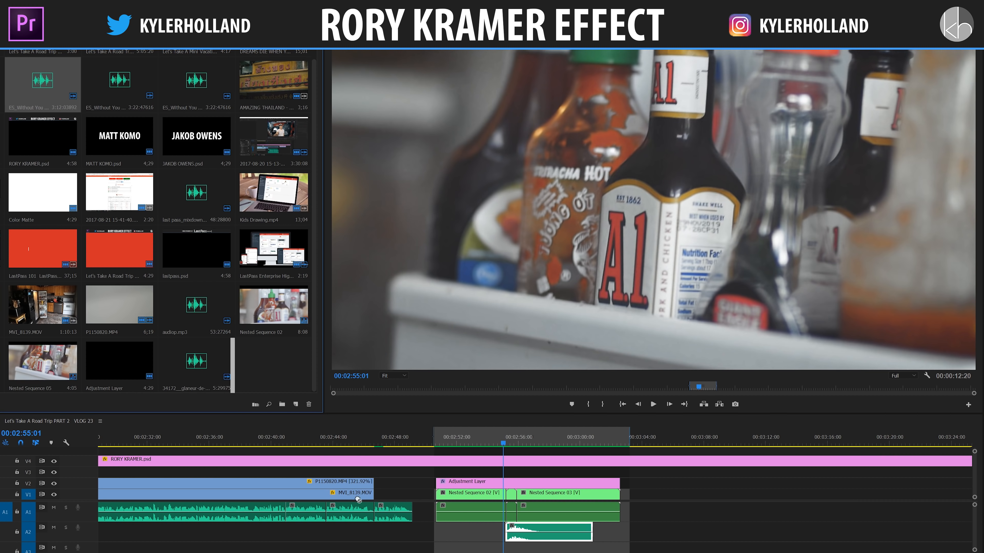
# Add the first "ES_Without You" music track below the whoosh, starting with Nested Sequence 02, and play the edit
pyautogui.moveTo(42, 82); pyautogui.dragTo(441, 549)
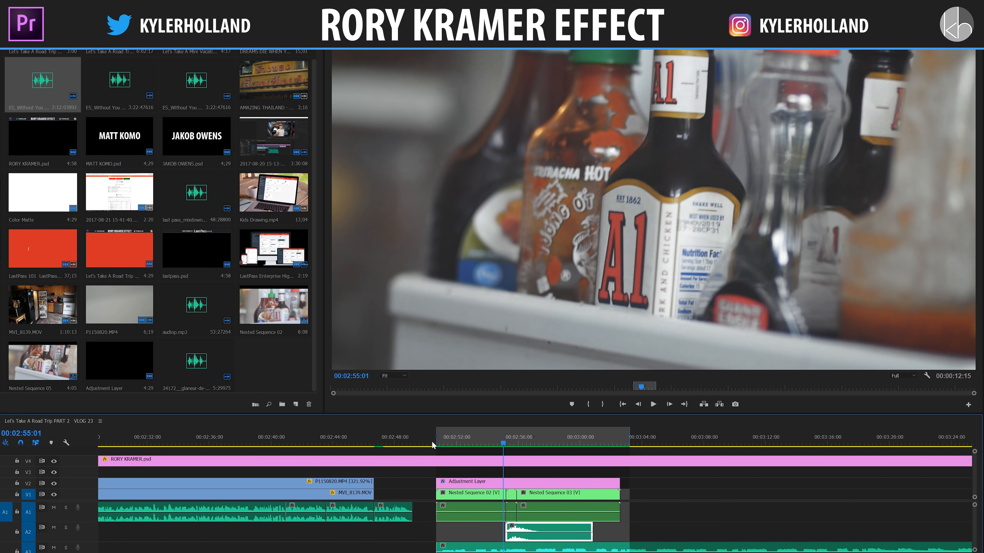
pyautogui.click(433, 445)
pyautogui.press('space')
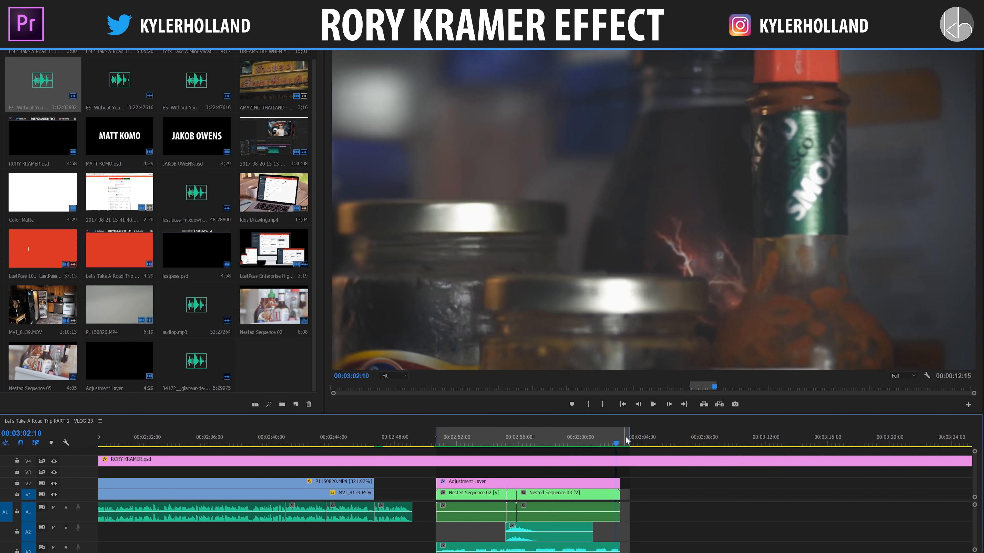
pyautogui.press('space')
# Play the first AMAZING THAILAND example clip to examine the camera movement at its end
pyautogui.press('-')
pyautogui.press('-')
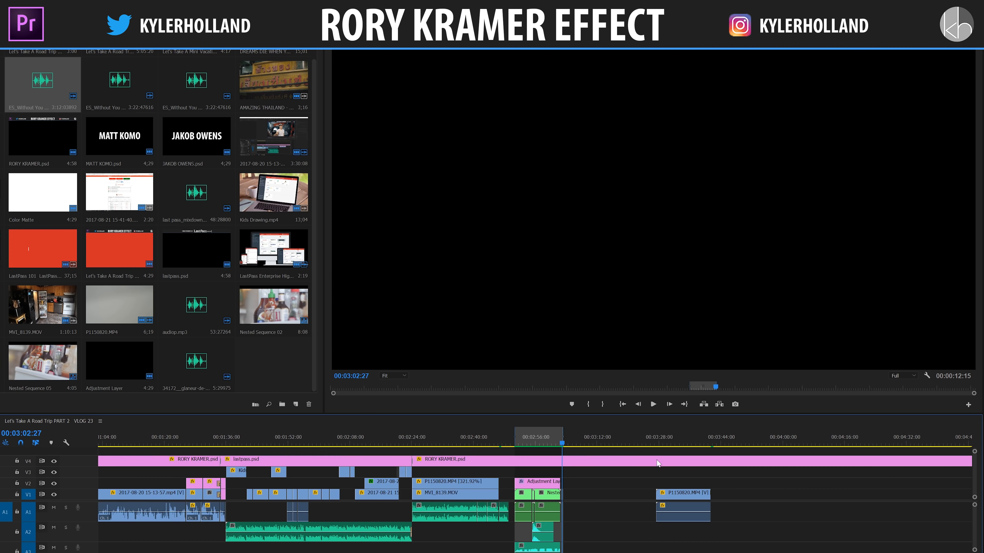
pyautogui.click(704, 494)
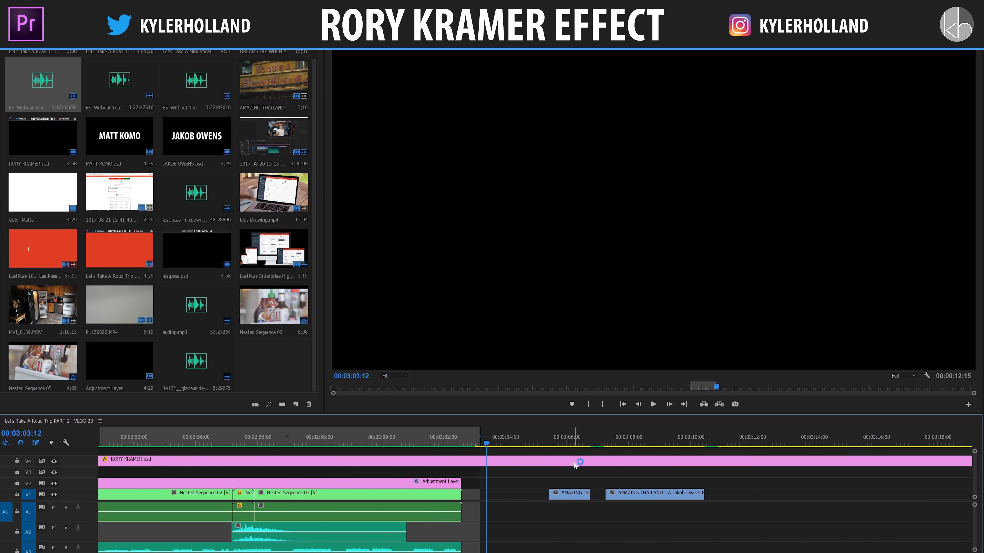
pyautogui.click(547, 432)
pyautogui.press('space')
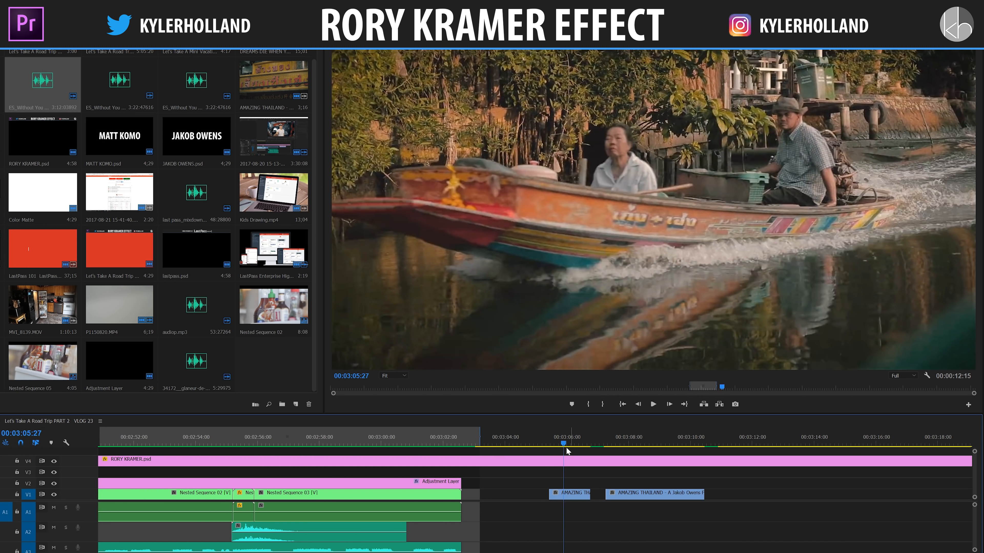
pyautogui.moveTo(563, 443); pyautogui.dragTo(545, 443)
pyautogui.press('space')
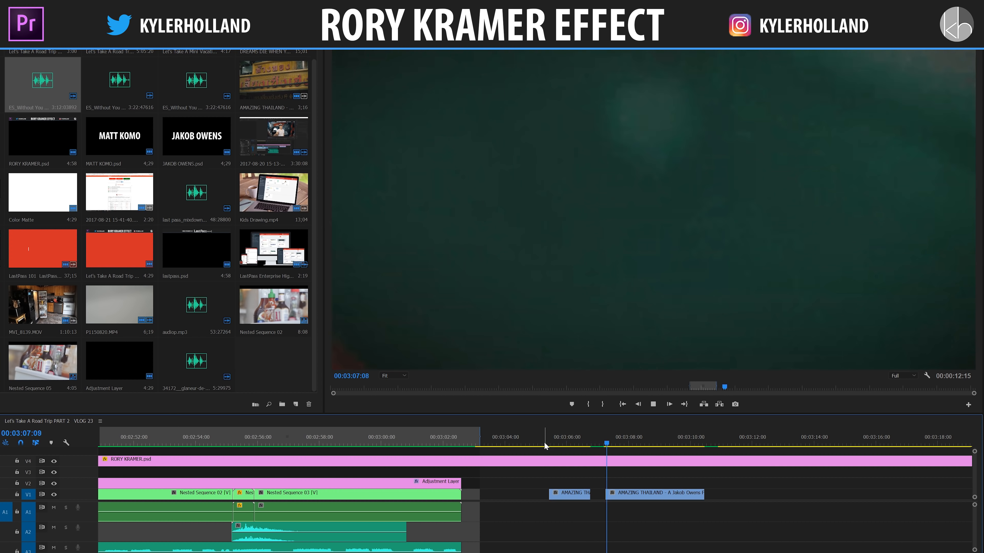
# Play the second AMAZING THAILAND clip and scrub both clips to compare how the camera movements connect
pyautogui.press('space')
pyautogui.moveTo(614, 439); pyautogui.dragTo(608, 439)
pyautogui.press('space')
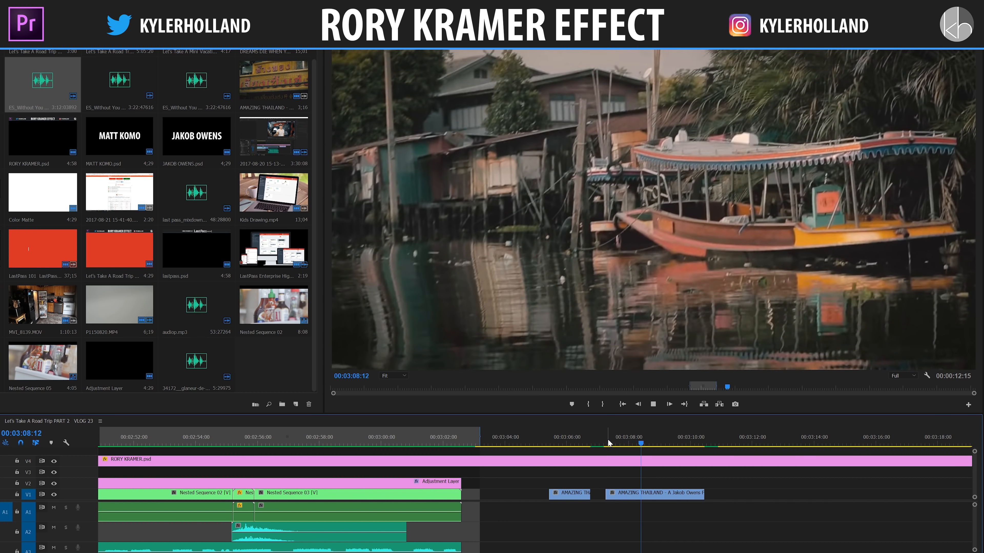
pyautogui.click(515, 445)
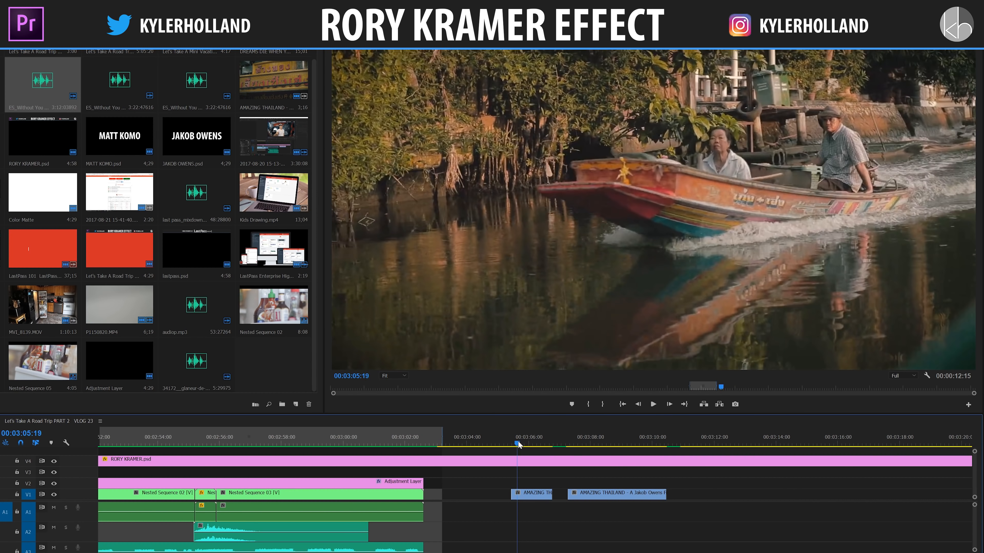
pyautogui.moveTo(514, 445); pyautogui.dragTo(573, 444)
pyautogui.click(580, 500)
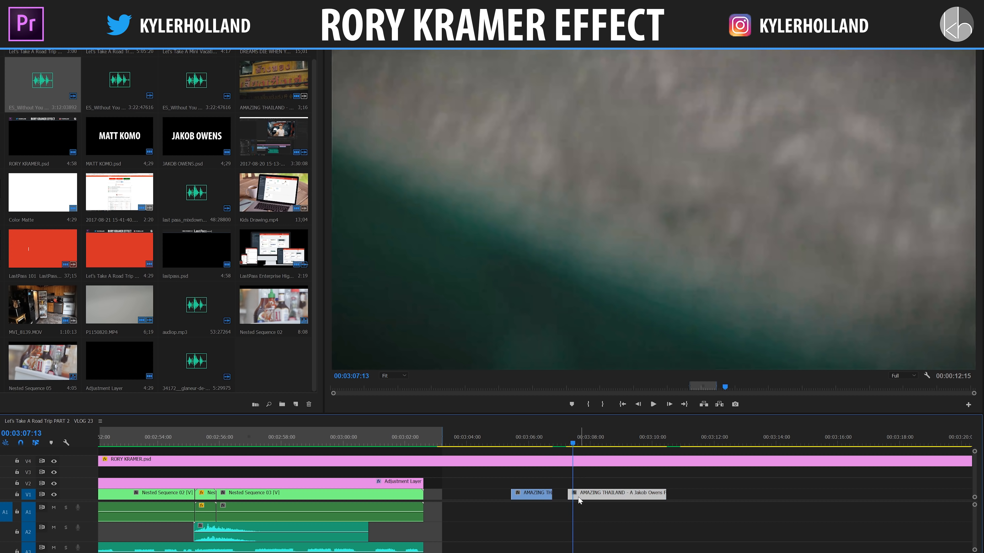
# Butt the second AMAZING THAILAND clip against the end of the first and step frame by frame through the cut
pyautogui.moveTo(578, 498); pyautogui.dragTo(564, 499)
pyautogui.click(551, 443)
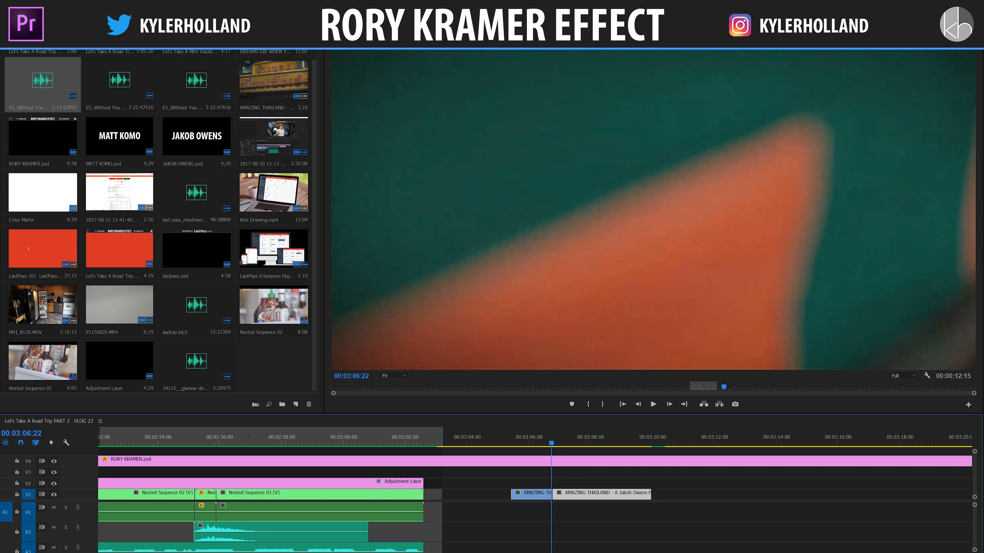
pyautogui.press('Right')
pyautogui.press('Right')
pyautogui.press('Right')
pyautogui.press('Right')
pyautogui.press('Left')
pyautogui.press('Left')
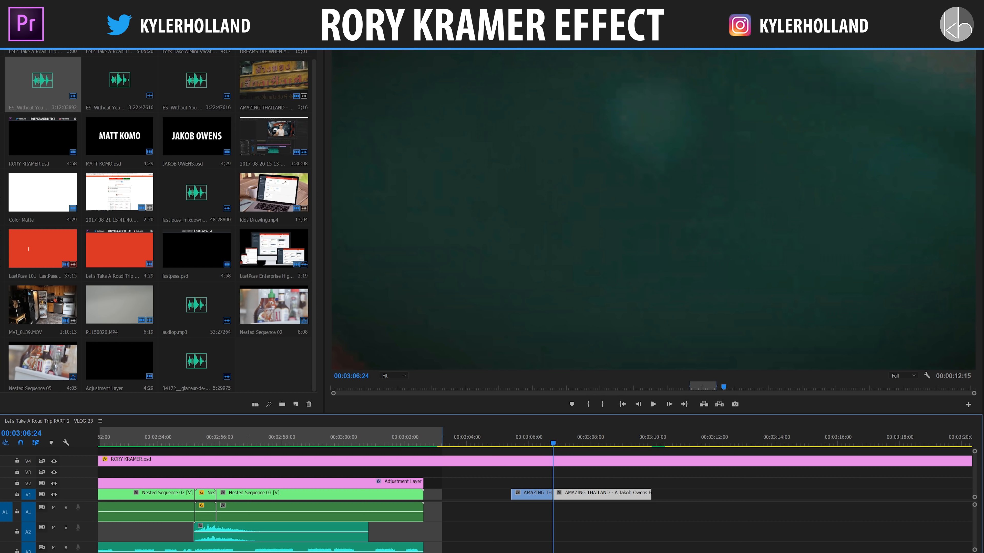
pyautogui.press('Left')
pyautogui.press('Left')
# Find the Gaussian Blur effect by searching for "blur" and apply it to both AMAZING THAILAND clips
pyautogui.click(547, 495)
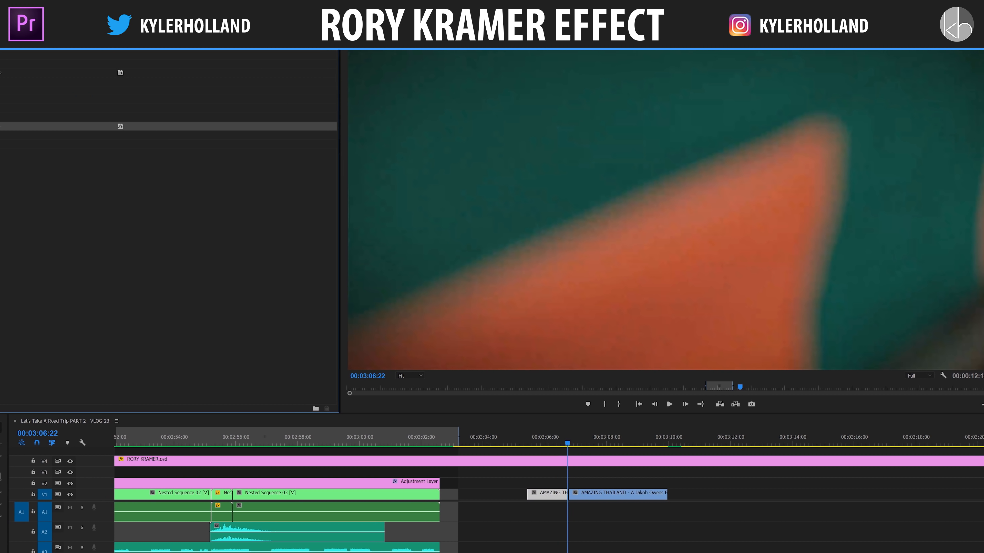
pyautogui.write('blur')
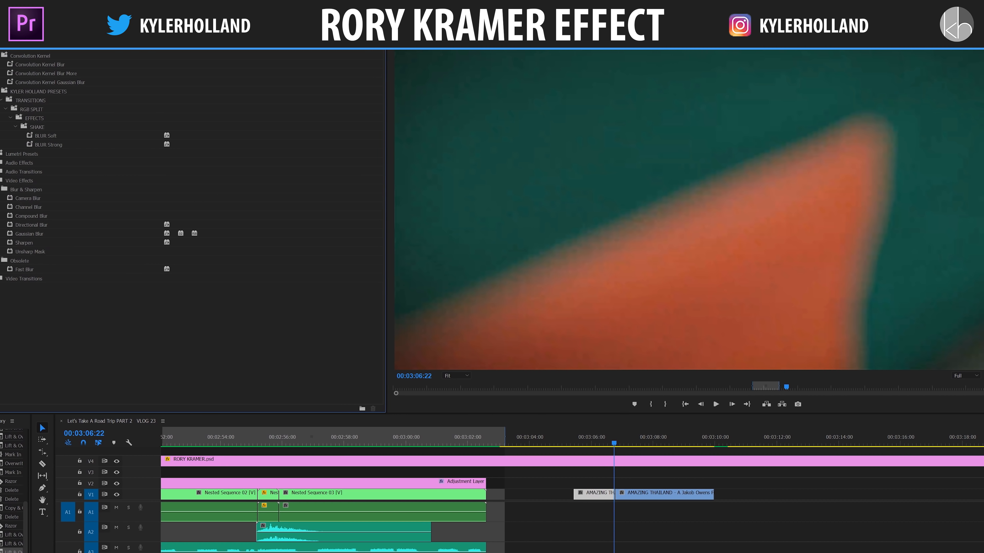
pyautogui.moveTo(44, 235); pyautogui.dragTo(620, 490)
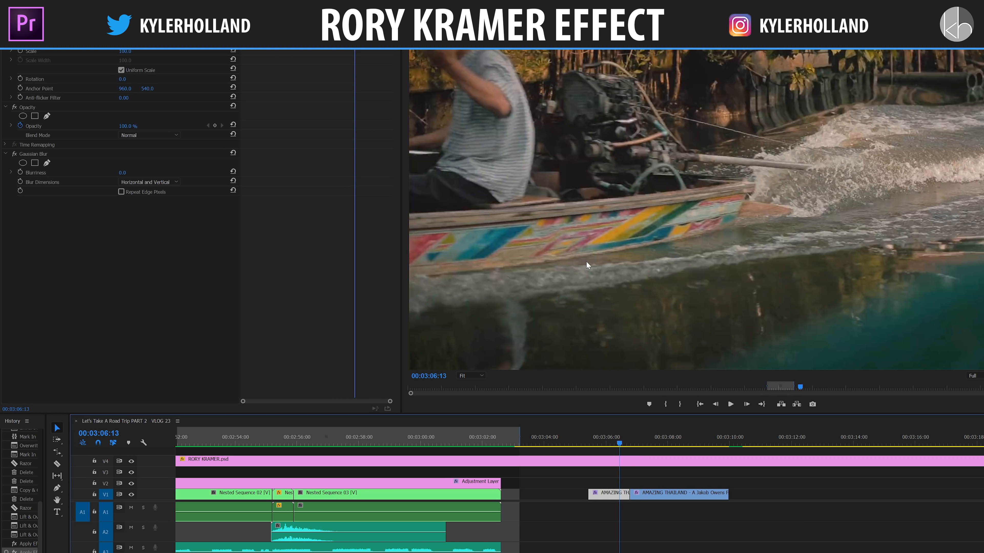
# Animate the first AMAZING THAILAND clip's Gaussian Blur Blurriness from 0 at 00:03:06:12 to 25 at 00:03:06:23, and check the frames around the cut
pyautogui.click(7, 154)
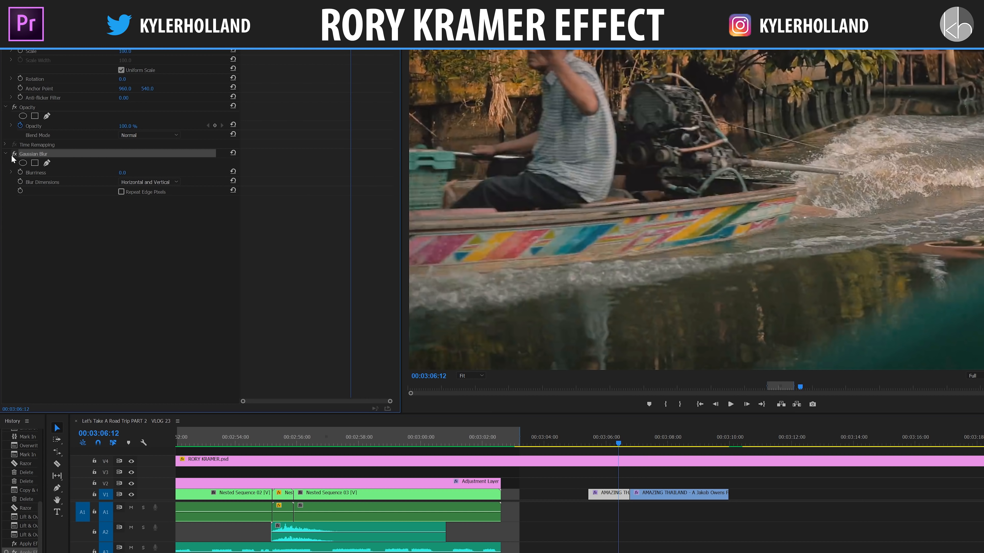
pyautogui.click(21, 173)
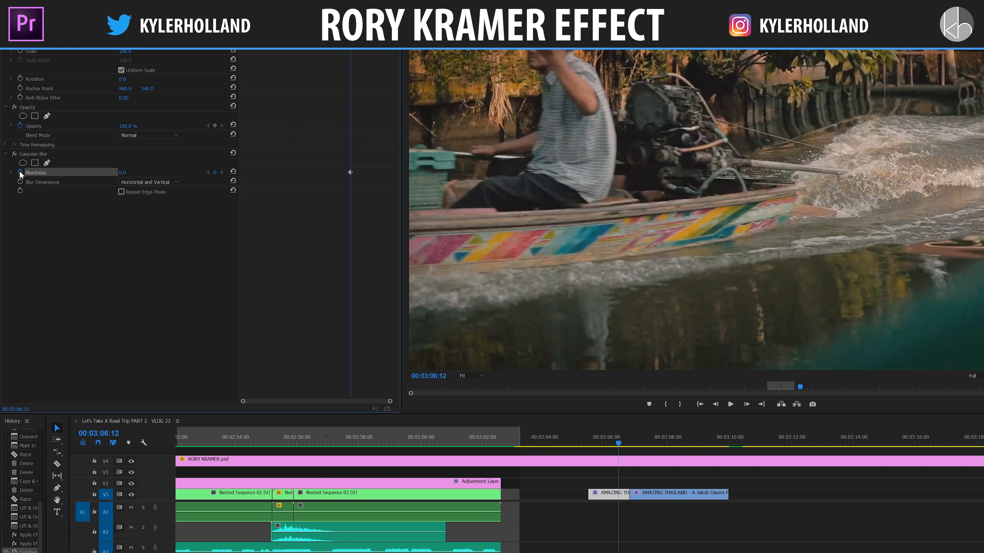
pyautogui.press('space')
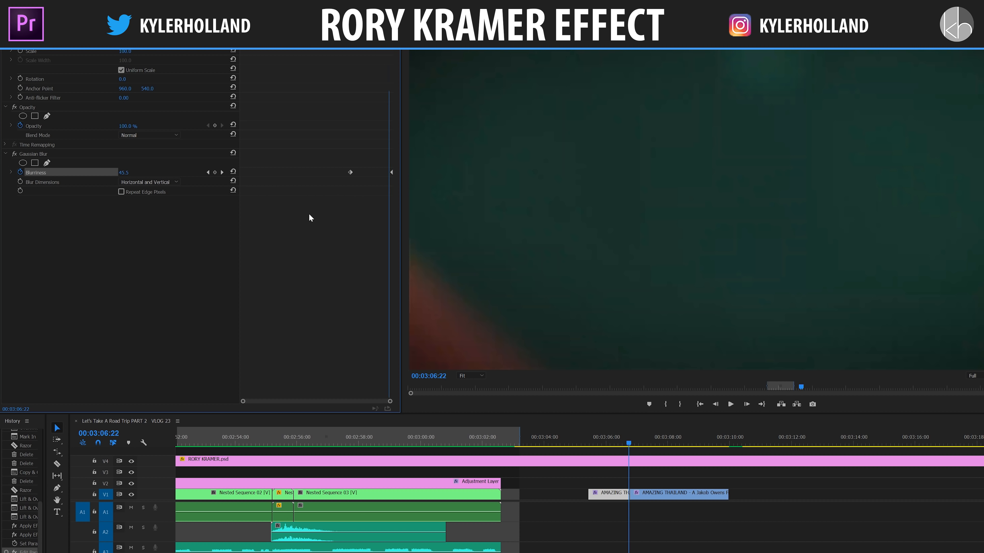
pyautogui.press('Right')
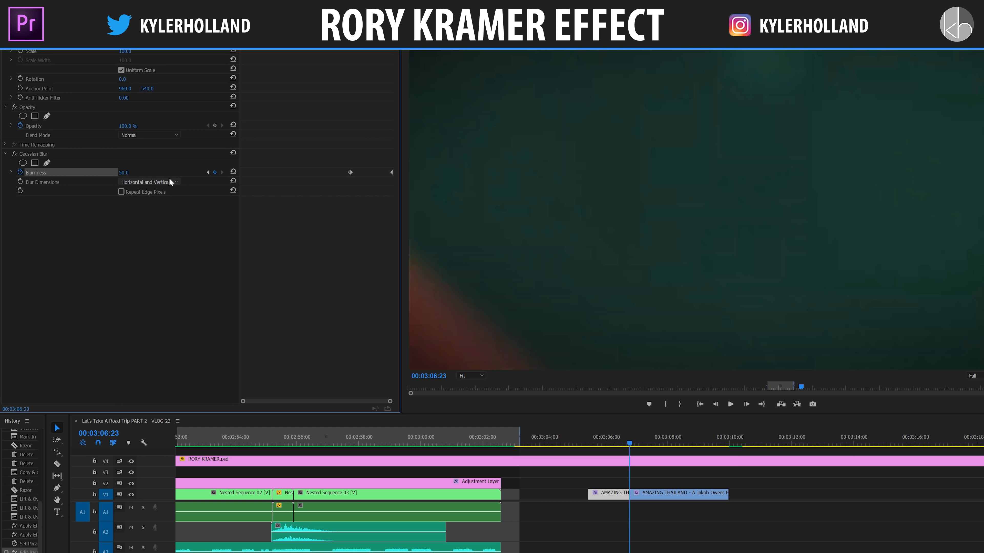
pyautogui.write('25')
pyautogui.press('Return')
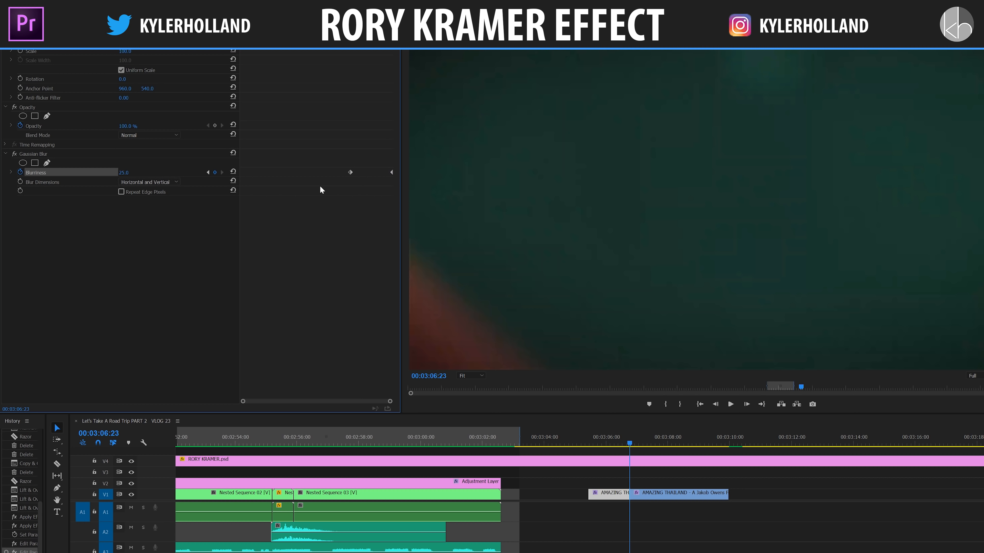
pyautogui.press('Left')
pyautogui.press('Left')
pyautogui.press('Right')
pyautogui.press('Right')
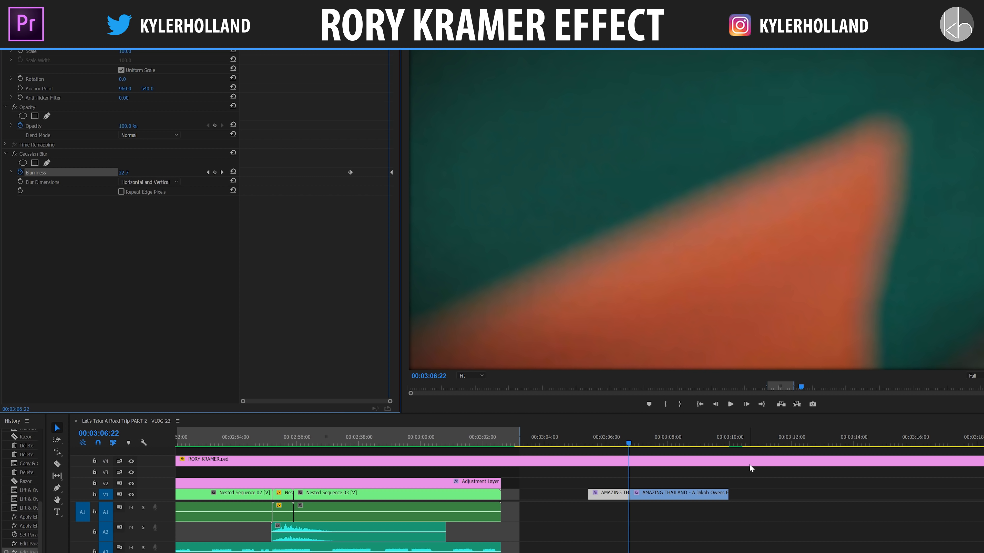
# Keyframe the second AMAZING THAILAND clip's Blurriness at 25 on its first frame, add another Blurriness keyframe at 00:03:07:14, and return to the first clip
pyautogui.click(688, 494)
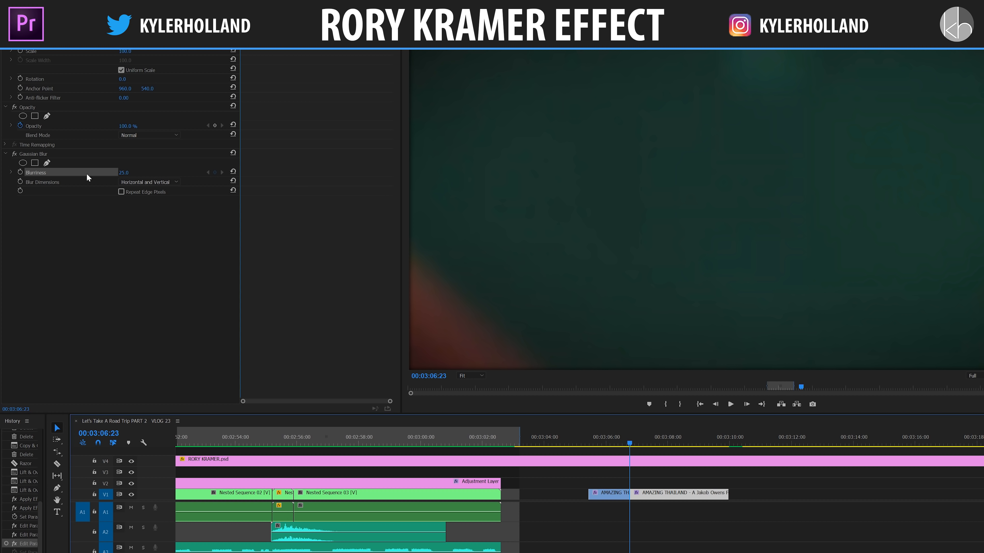
pyautogui.click(21, 171)
pyautogui.press('Right')
pyautogui.press('Right')
pyautogui.press('Right')
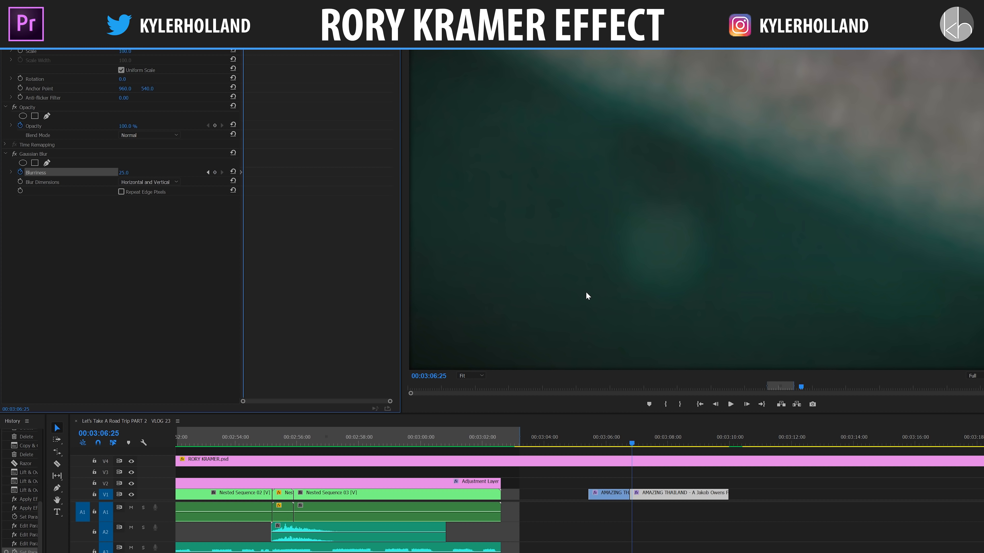
pyautogui.press('Right')
pyautogui.press('Right')
pyautogui.press('Right')
pyautogui.press('Right')
pyautogui.press('Right')
pyautogui.press('Right')
pyautogui.press('Right')
pyautogui.press('Right')
pyautogui.press('Right')
pyautogui.press('Right')
pyautogui.press('Right')
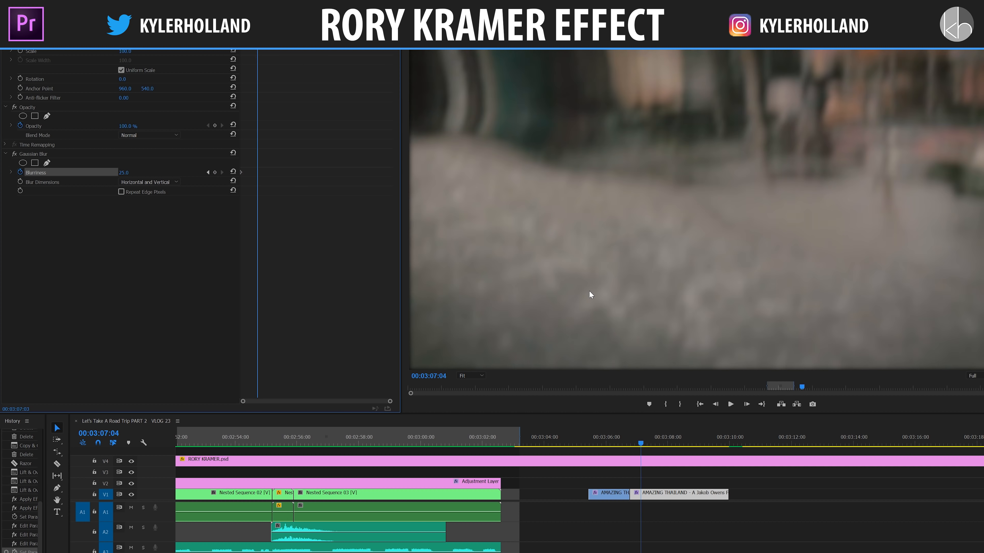
pyautogui.press('Right')
pyautogui.press('Right')
pyautogui.press('Right')
pyautogui.press('Right')
pyautogui.press('Right')
pyautogui.press('Right')
pyautogui.press('Right')
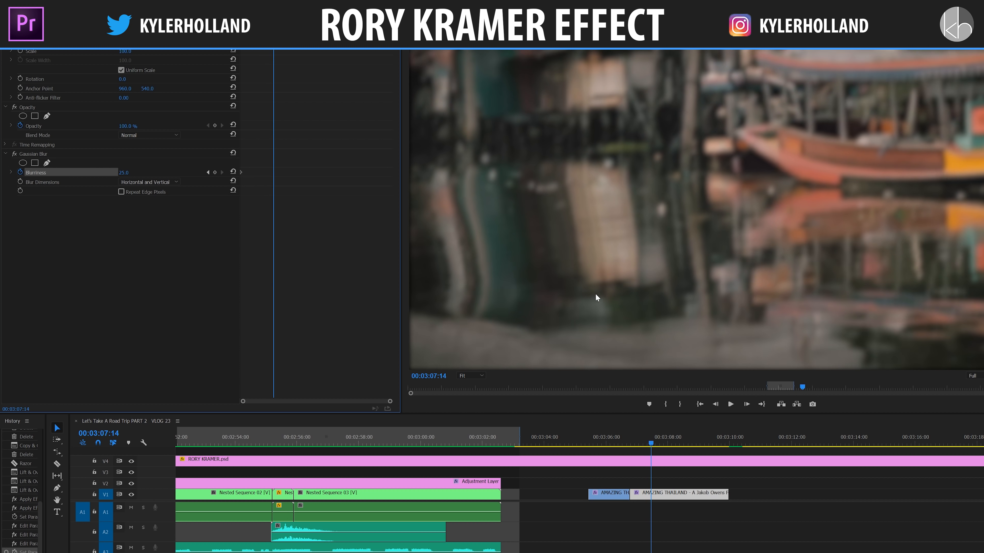
pyautogui.click(130, 171)
pyautogui.press('Return')
pyautogui.click(594, 441)
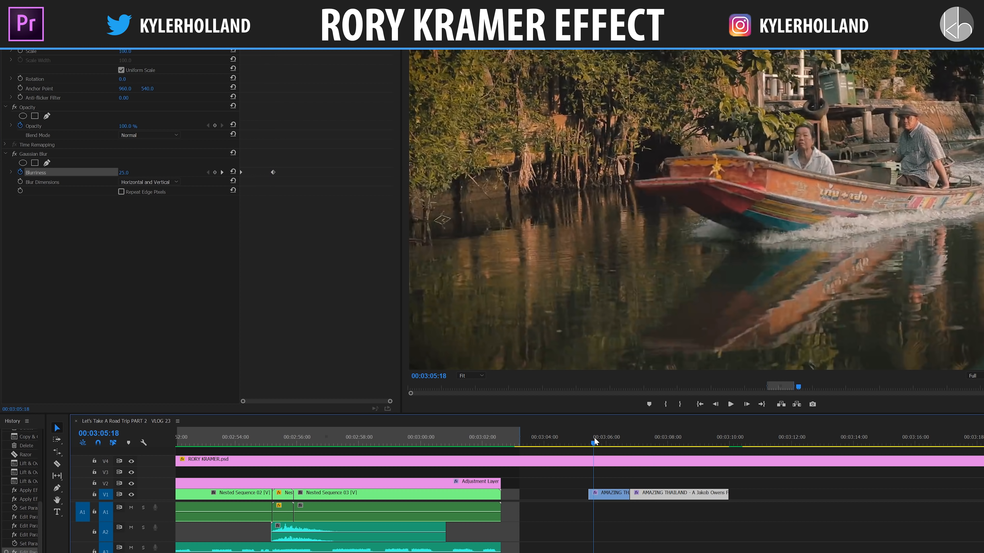